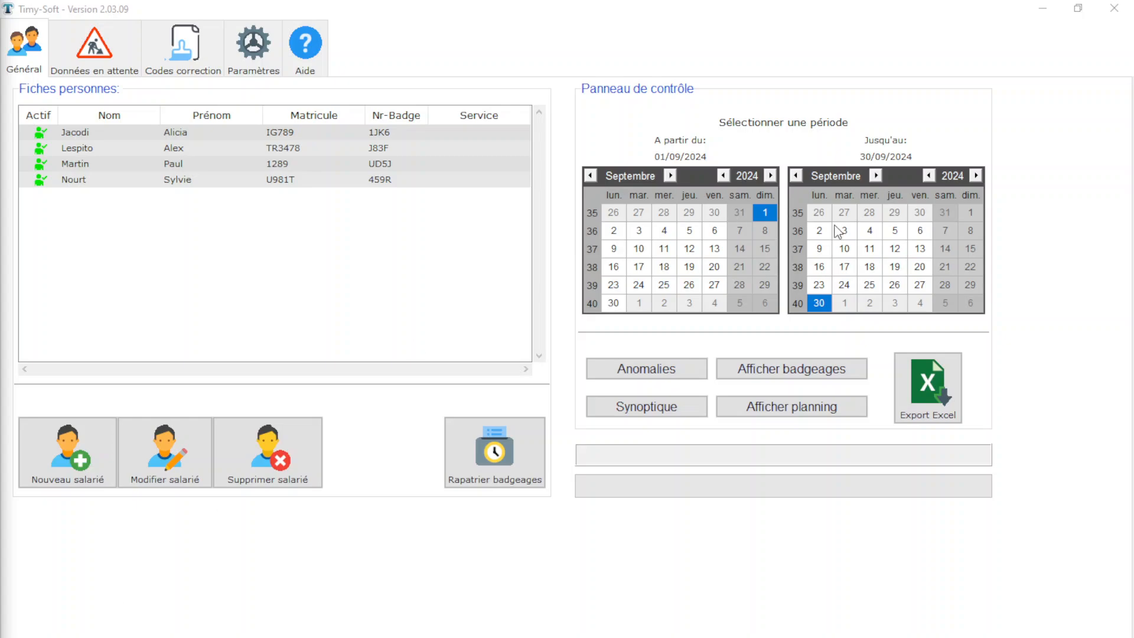
# Create a new calculation rule model named ModeleDEMO in the settings
pyautogui.click(244, 49)
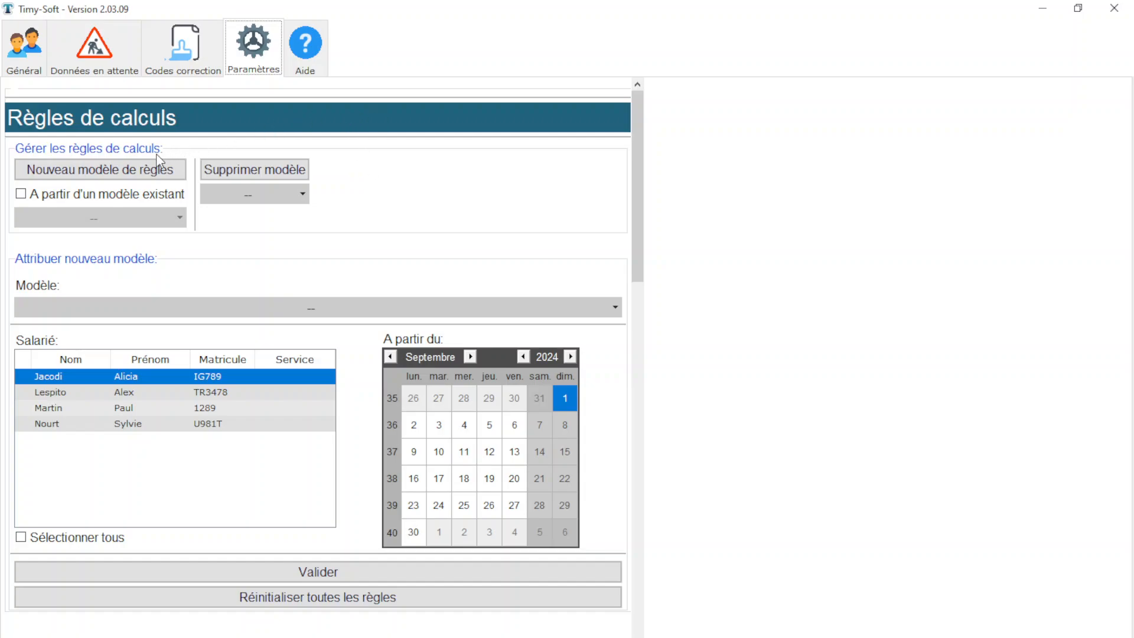
pyautogui.click(160, 169)
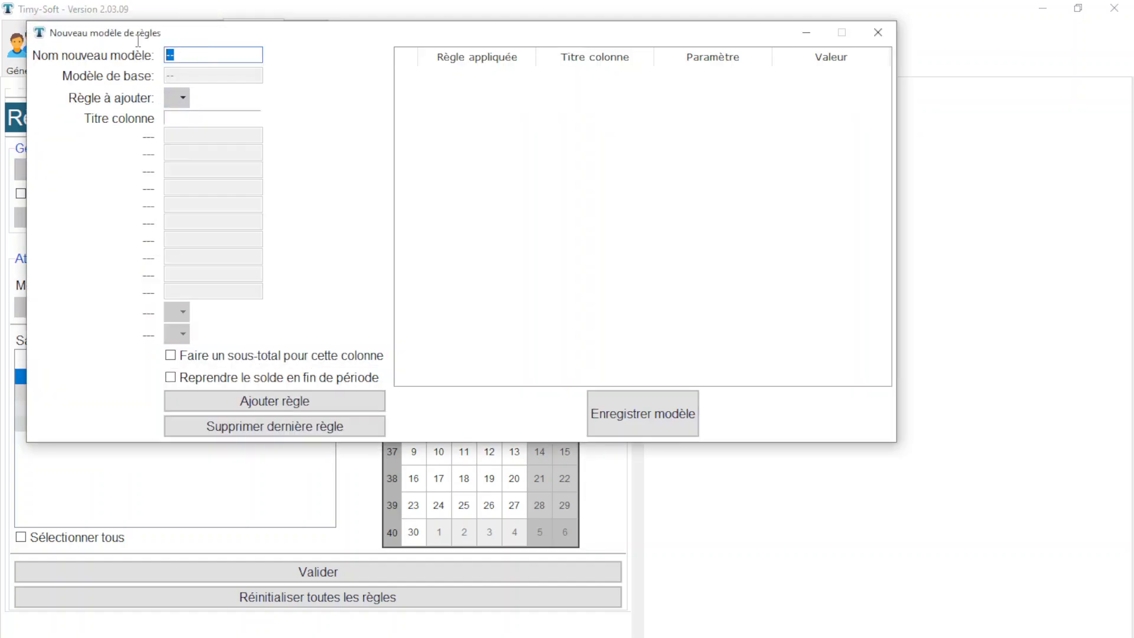
pyautogui.write('ModeleDEMO')
# Set up a Déduction pause rule titled AP_pause, with a 20 min break for 6 h worked and 10 min for 8 h
pyautogui.click(183, 101)
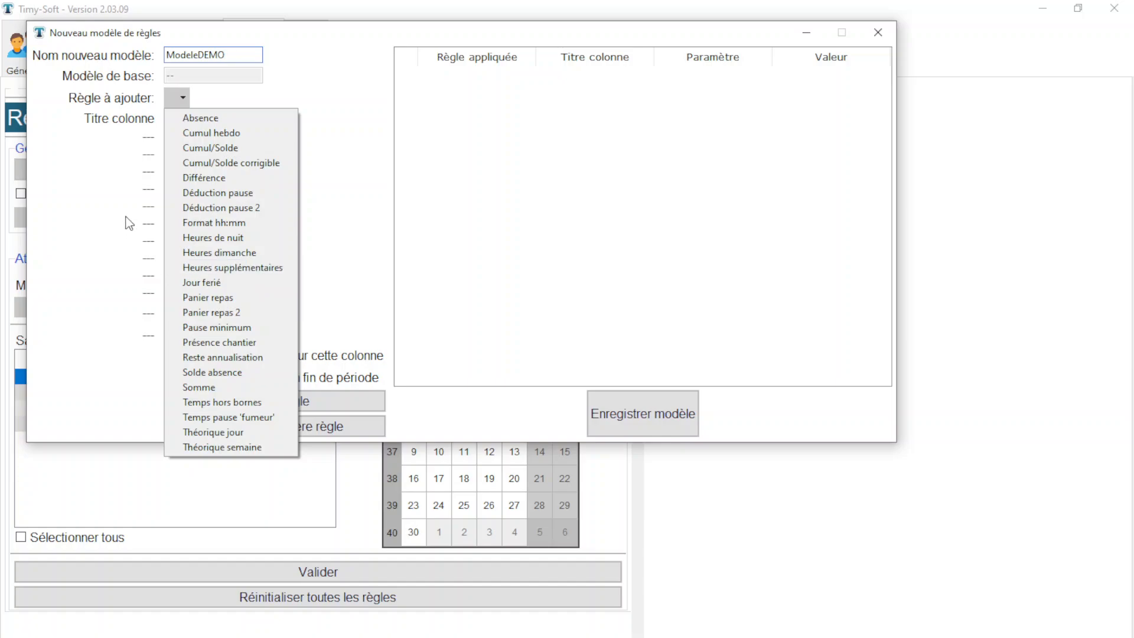
pyautogui.click(201, 194)
pyautogui.click(193, 118)
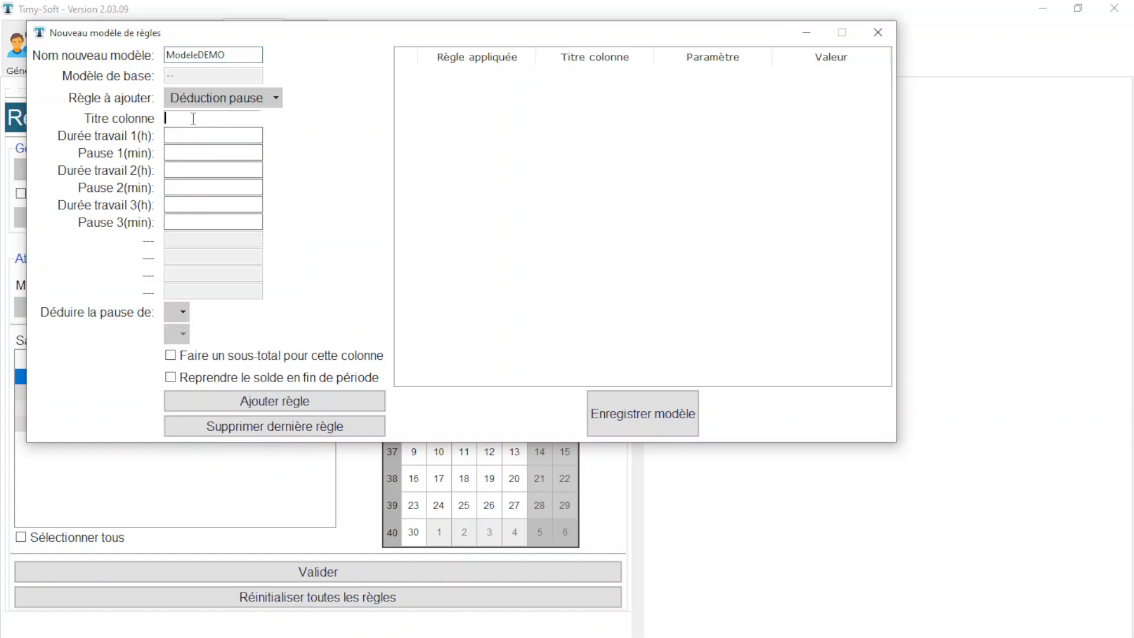
pyautogui.write('AP_pause')
pyautogui.click(188, 134)
pyautogui.write('6')
pyautogui.click(176, 151)
pyautogui.write('20')
pyautogui.click(177, 170)
pyautogui.write('8')
pyautogui.click(174, 185)
pyautogui.write('10')
# Deduct the break from Hrs comptabilisées, enable a subtotal for the column and add the AP_pause rule to the model
pyautogui.click(167, 313)
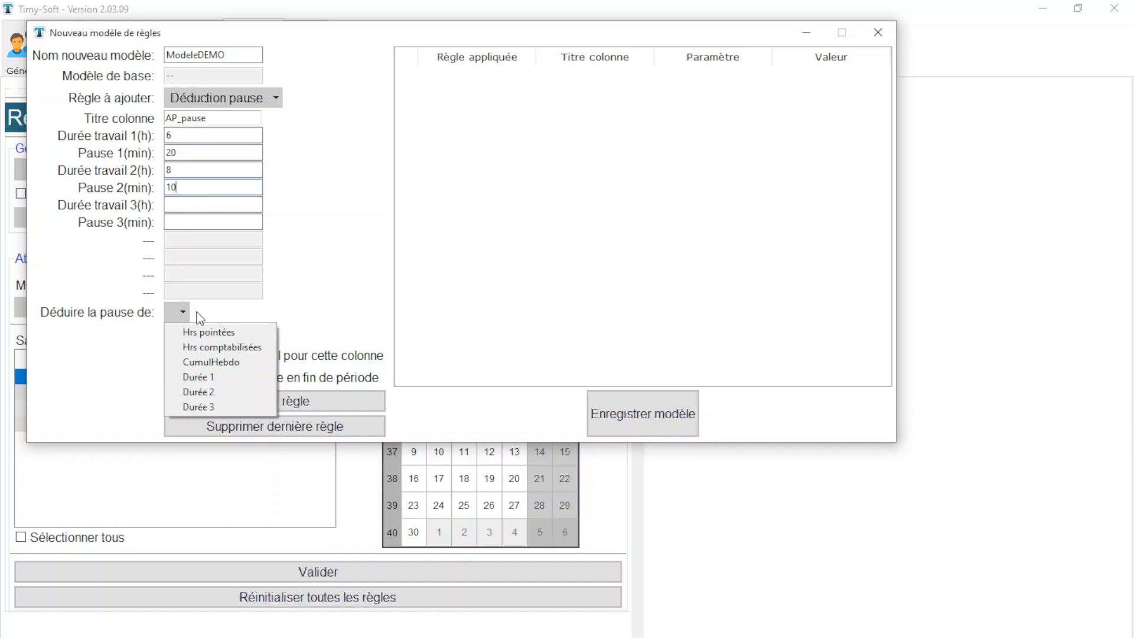
pyautogui.click(268, 347)
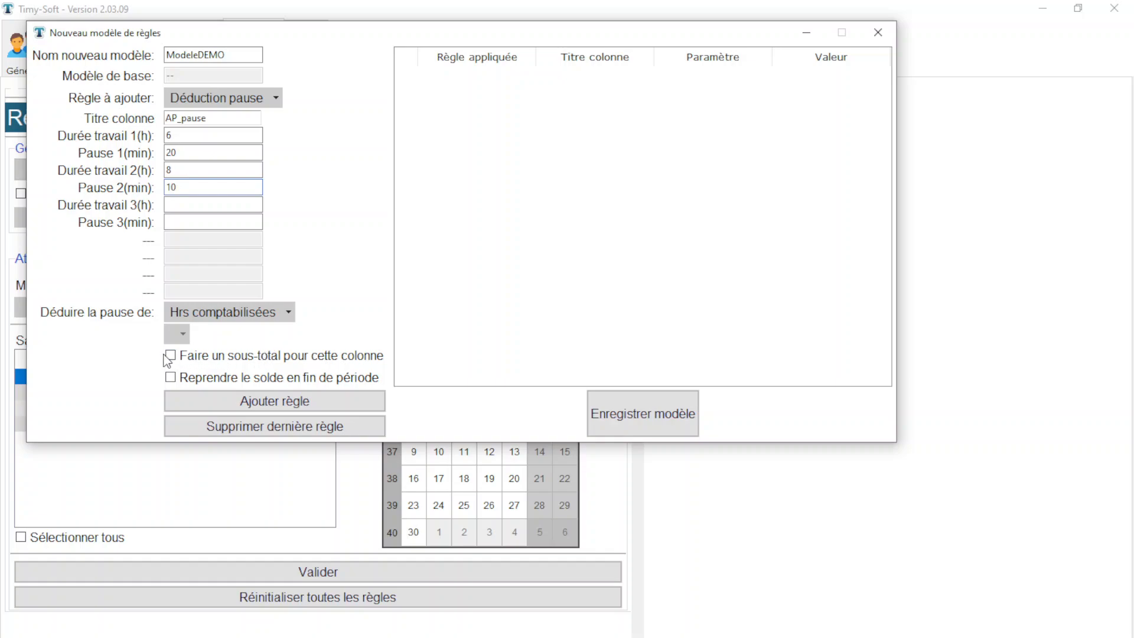
pyautogui.click(250, 358)
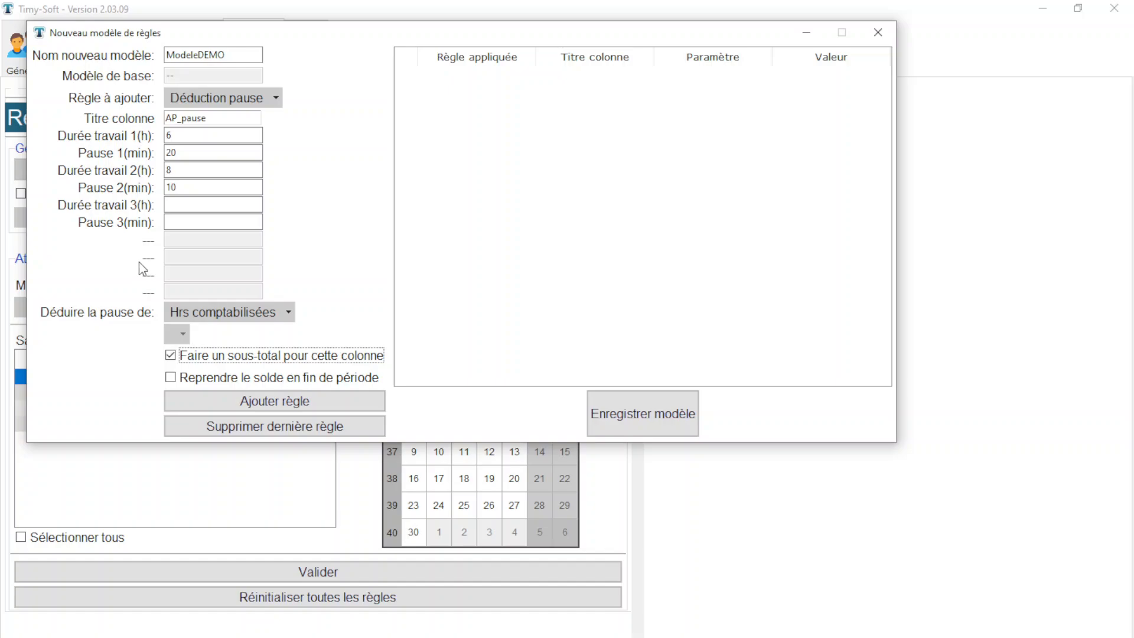
pyautogui.click(317, 401)
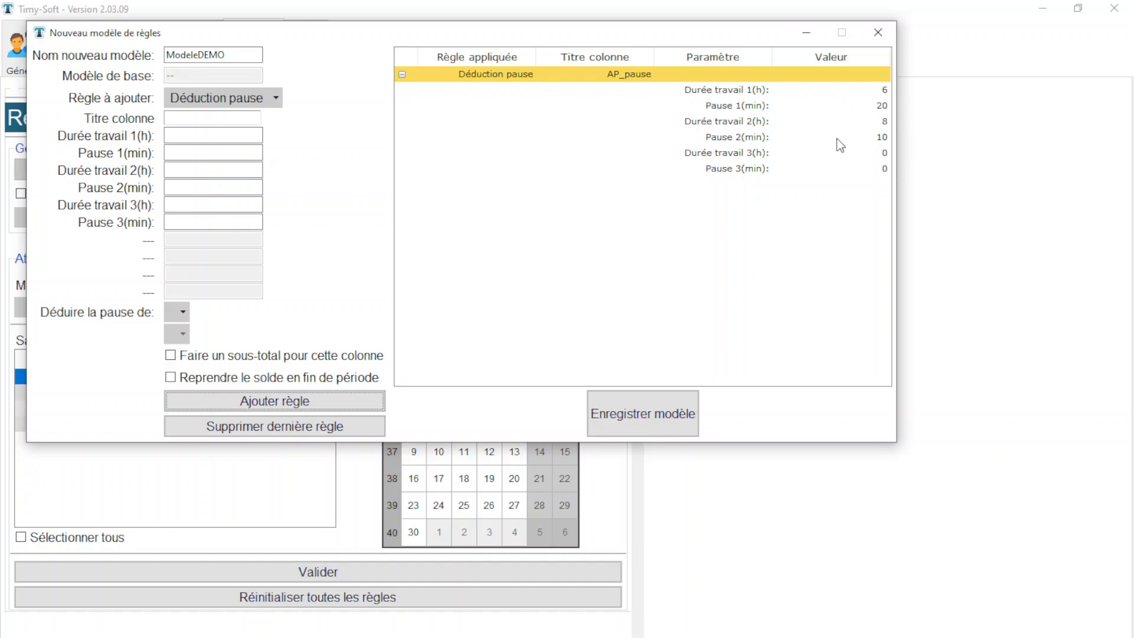
# Add a Cumul hebdo rule titled Cumul_ap_pause that accumulates the AP_pause column
pyautogui.click(269, 100)
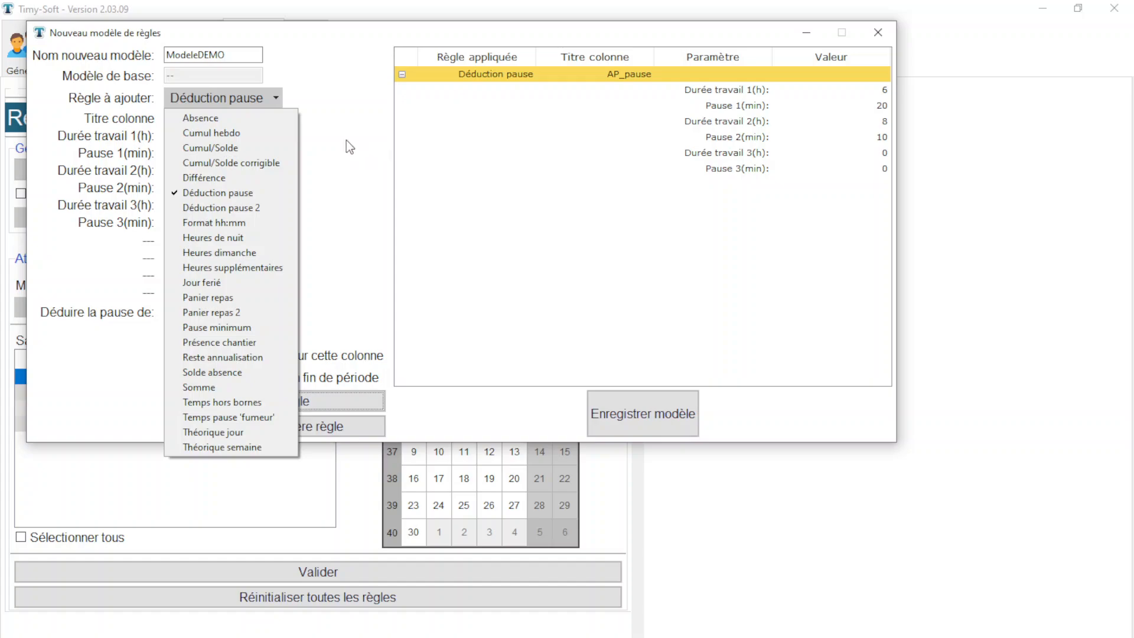
pyautogui.click(292, 134)
pyautogui.click(266, 121)
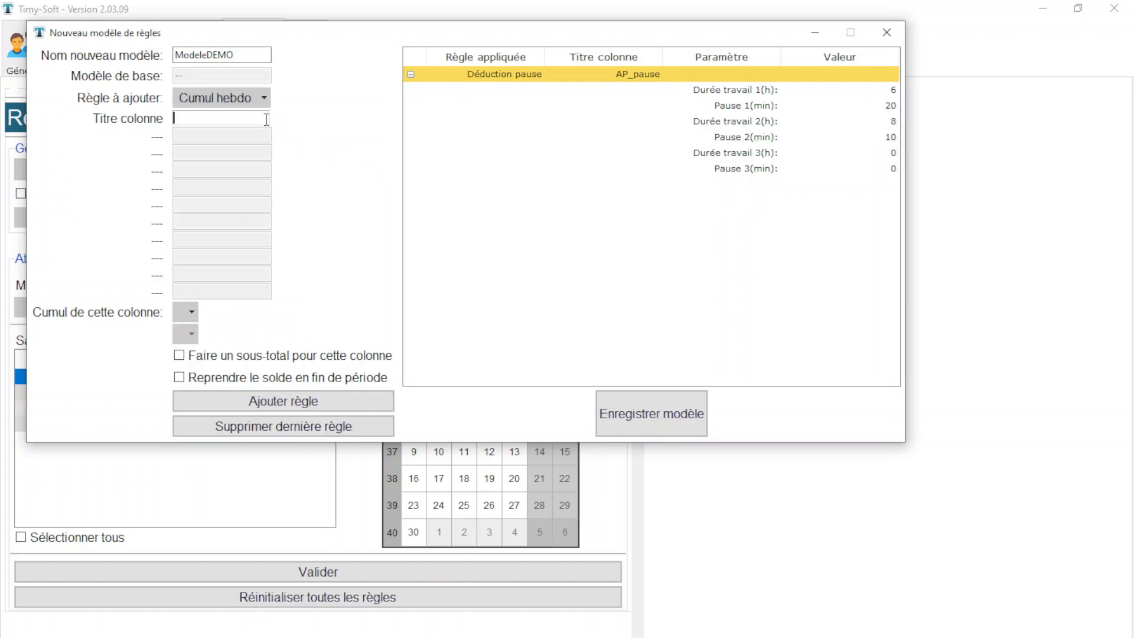
pyautogui.write('Cumul_apè')
pyautogui.press('BackSpace')
pyautogui.write('_pause')
pyautogui.click(182, 314)
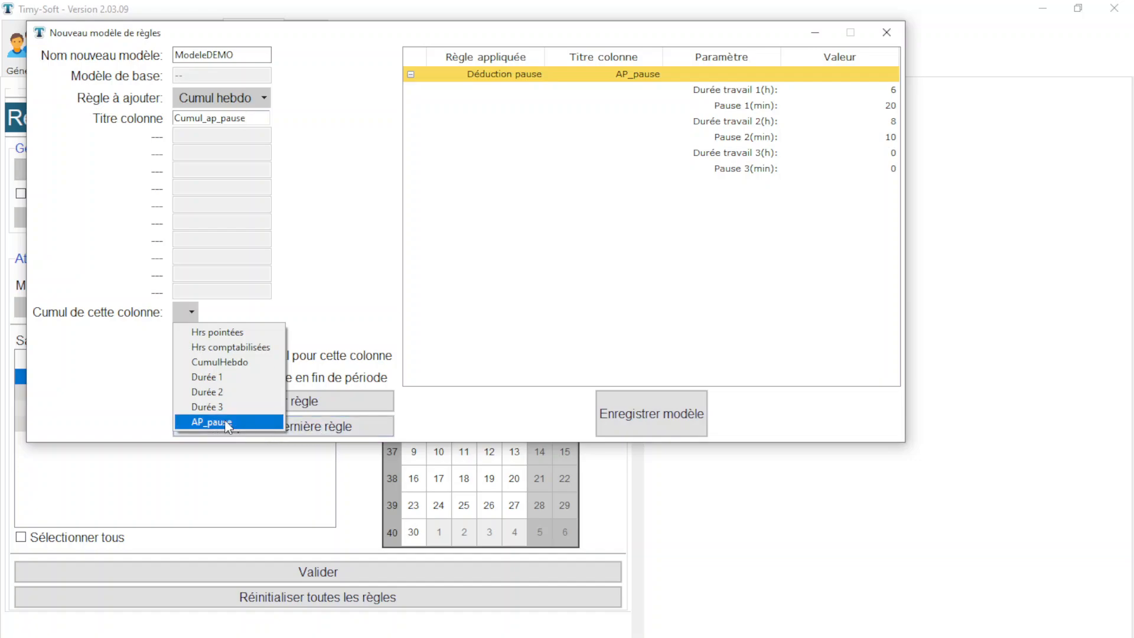
pyautogui.click(247, 420)
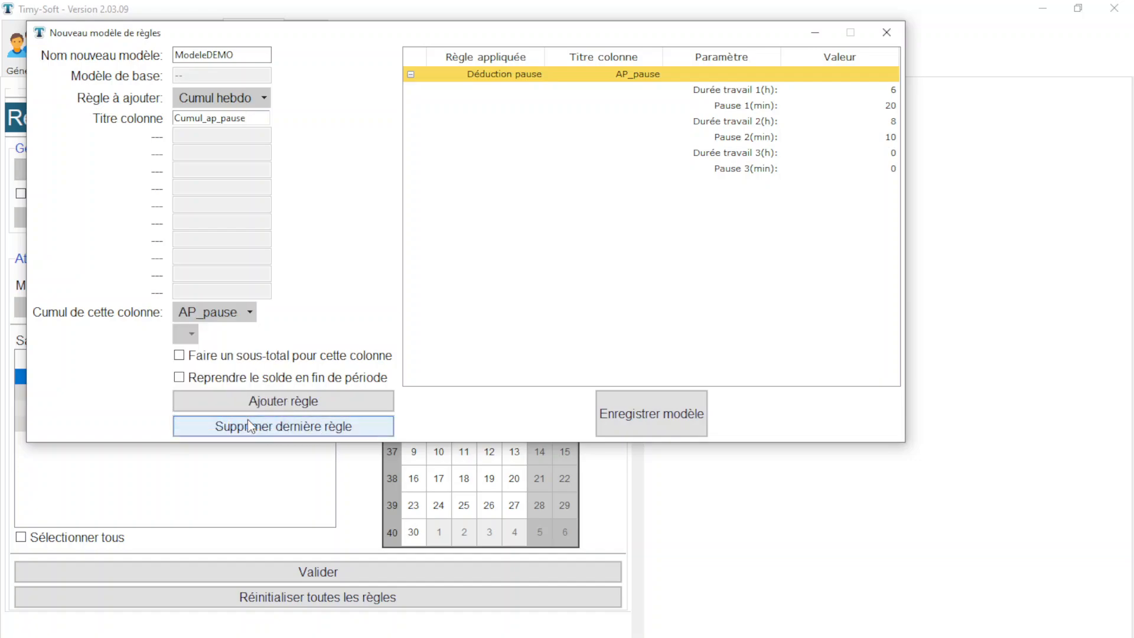
pyautogui.click(299, 400)
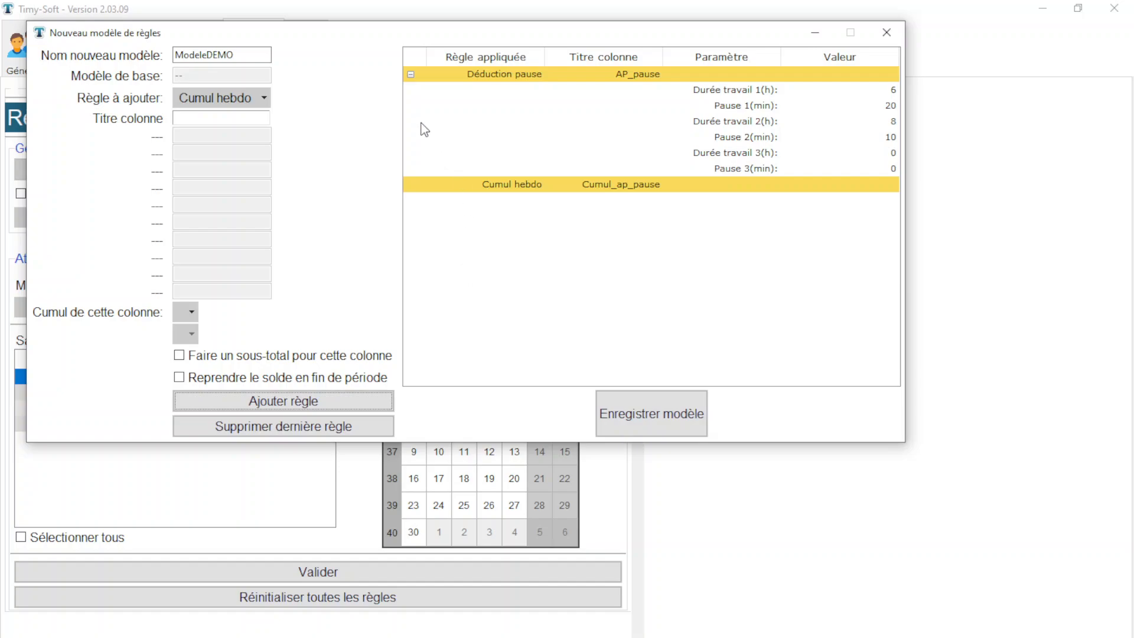
# Add a Heures supplémentaires rule titled HS1 from 35 to 38 h, with Cumul_ap_pause as reference time and a column subtotal
pyautogui.click(264, 96)
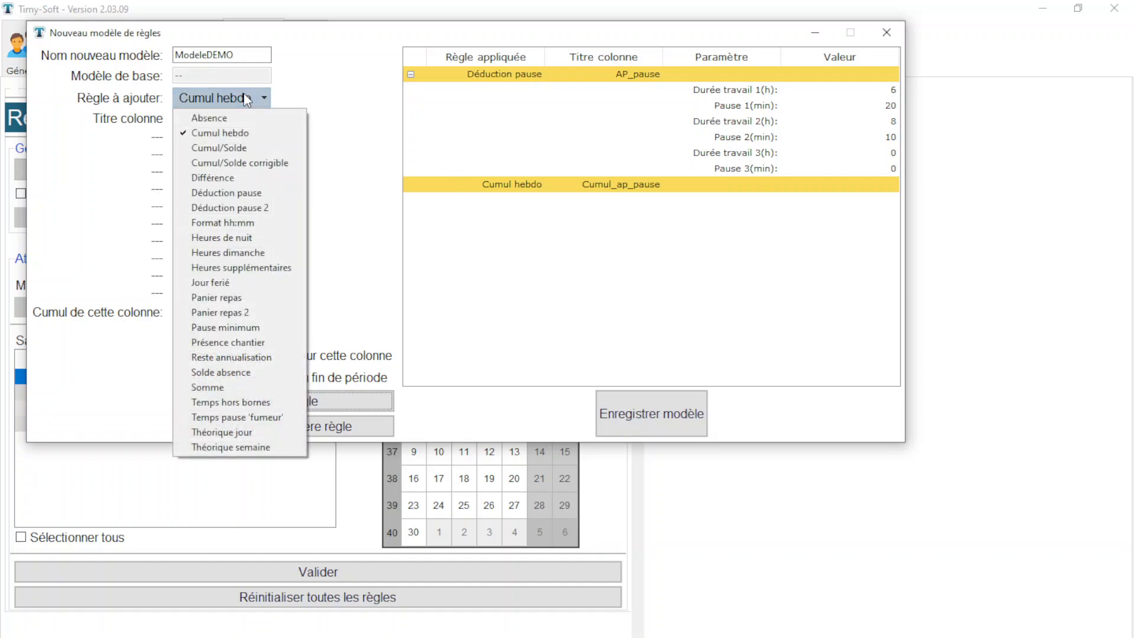
pyautogui.click(290, 268)
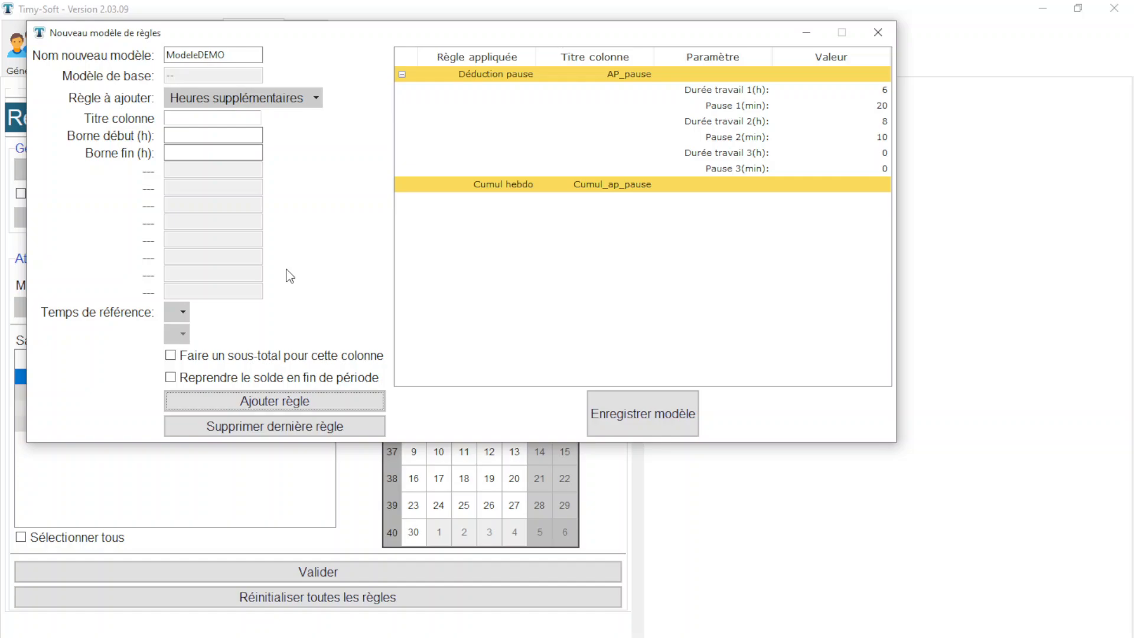
pyautogui.click(248, 121)
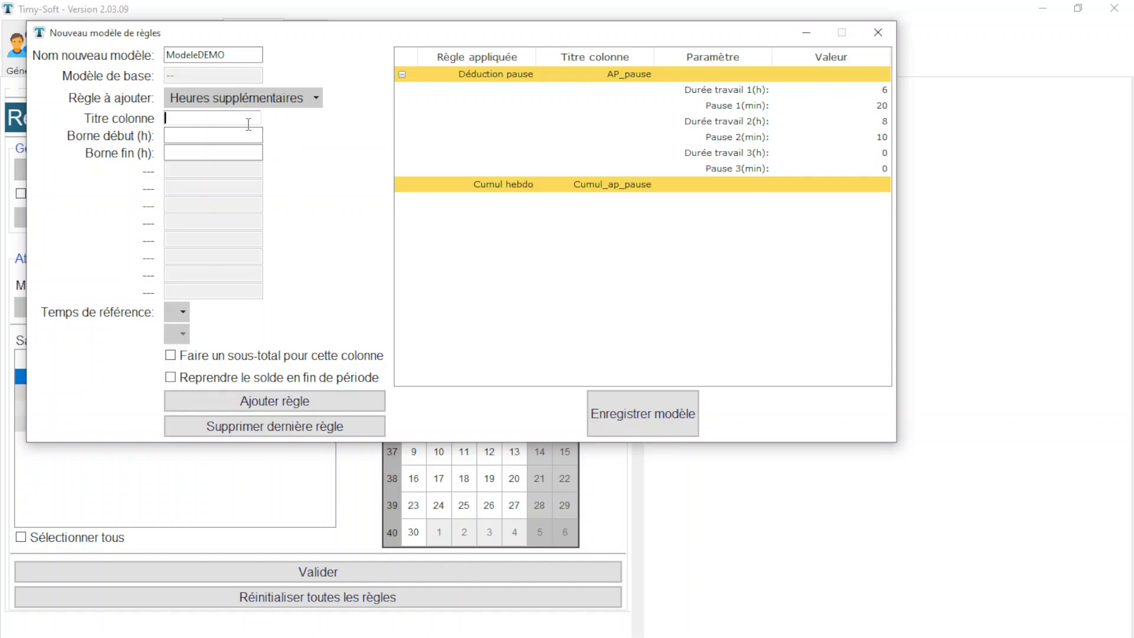
pyautogui.write('HS1')
pyautogui.click(246, 136)
pyautogui.write('35')
pyautogui.click(243, 151)
pyautogui.write('38')
pyautogui.click(186, 310)
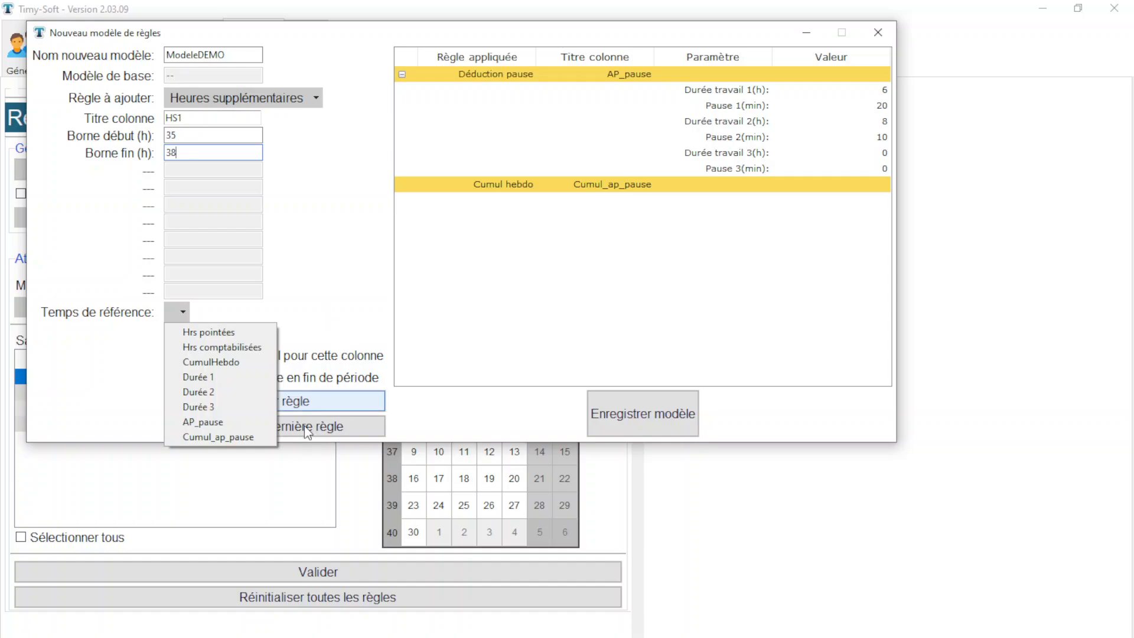
pyautogui.click(247, 438)
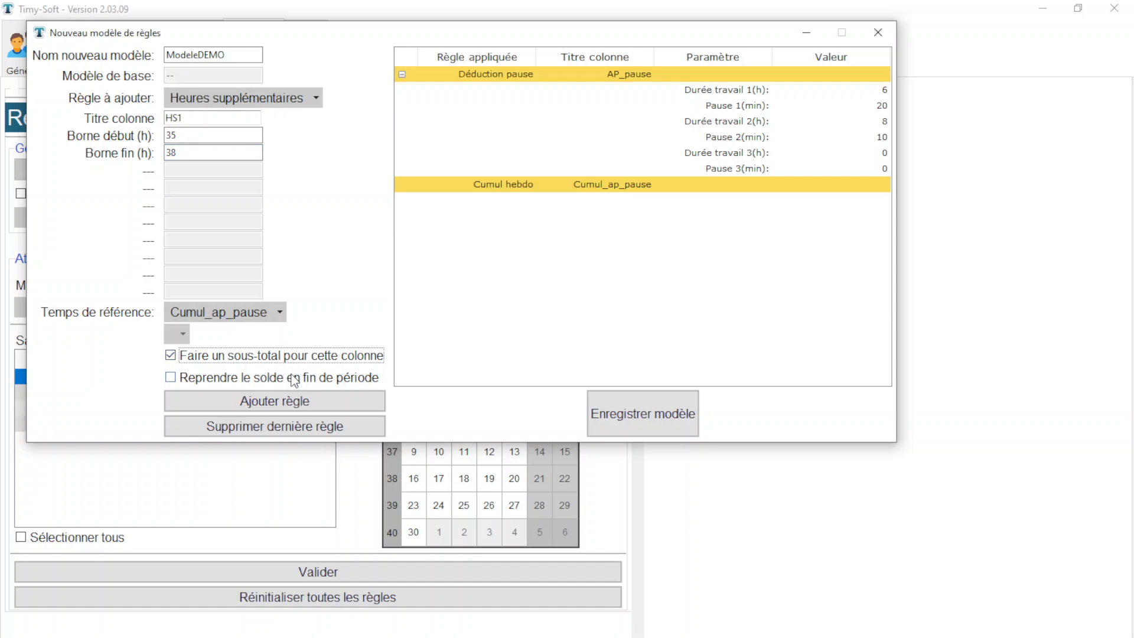
pyautogui.click(296, 401)
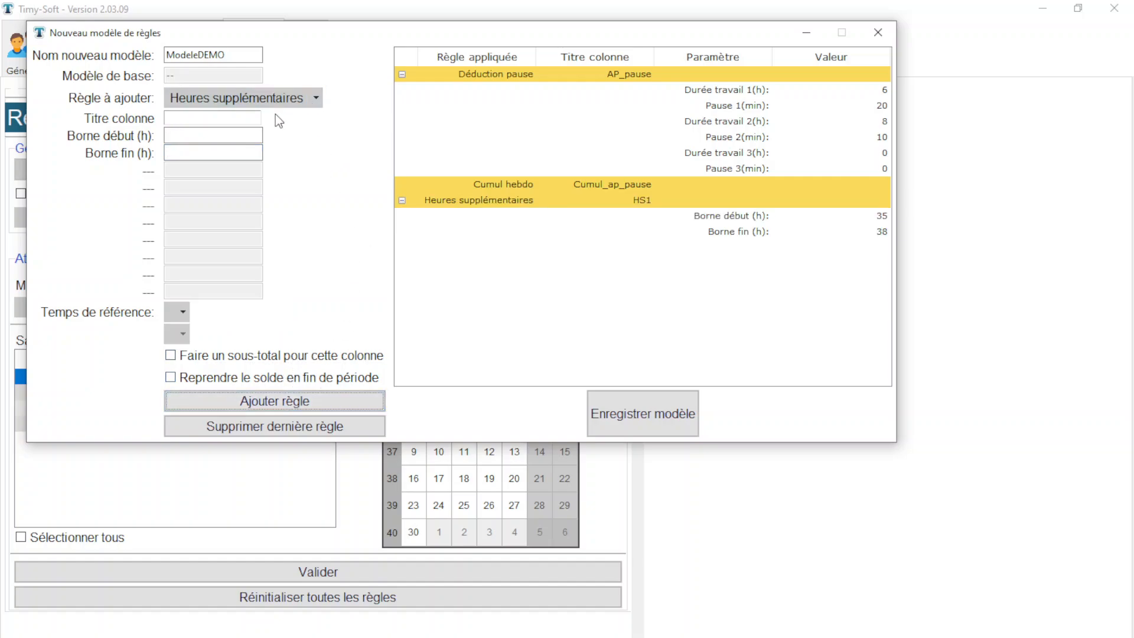
# Add a second Heures supplémentaires rule titled HS2 from 38 to 45 h, with Cumul_ap_pause as reference time and a column subtotal
pyautogui.click(241, 118)
pyautogui.write('HS2')
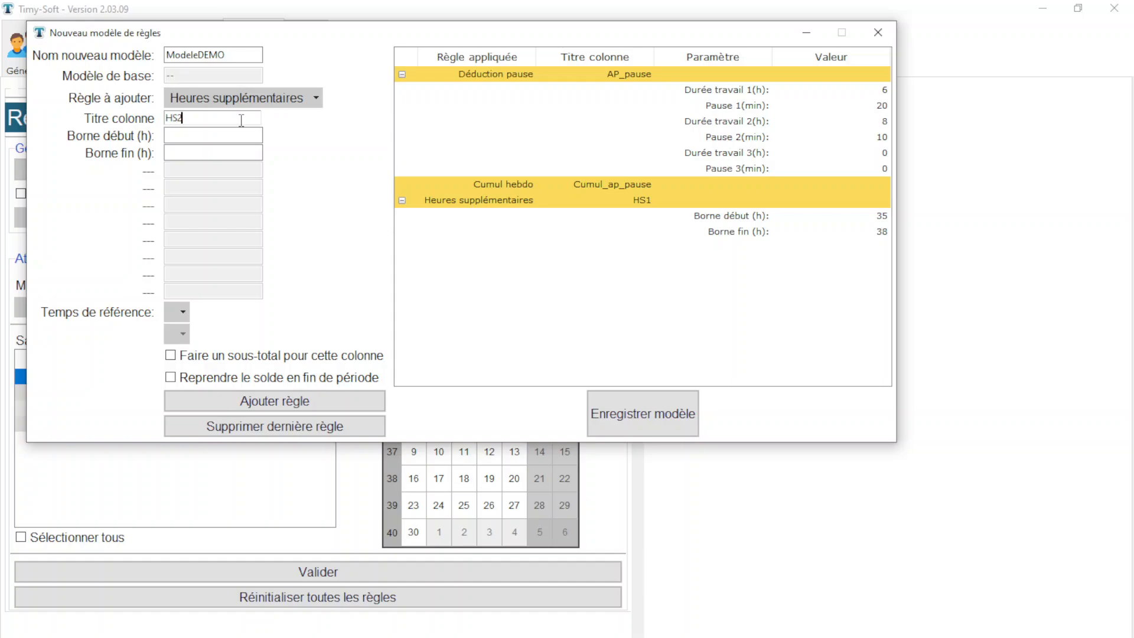
pyautogui.click(235, 134)
pyautogui.write('38')
pyautogui.click(205, 151)
pyautogui.write('45')
pyautogui.click(180, 312)
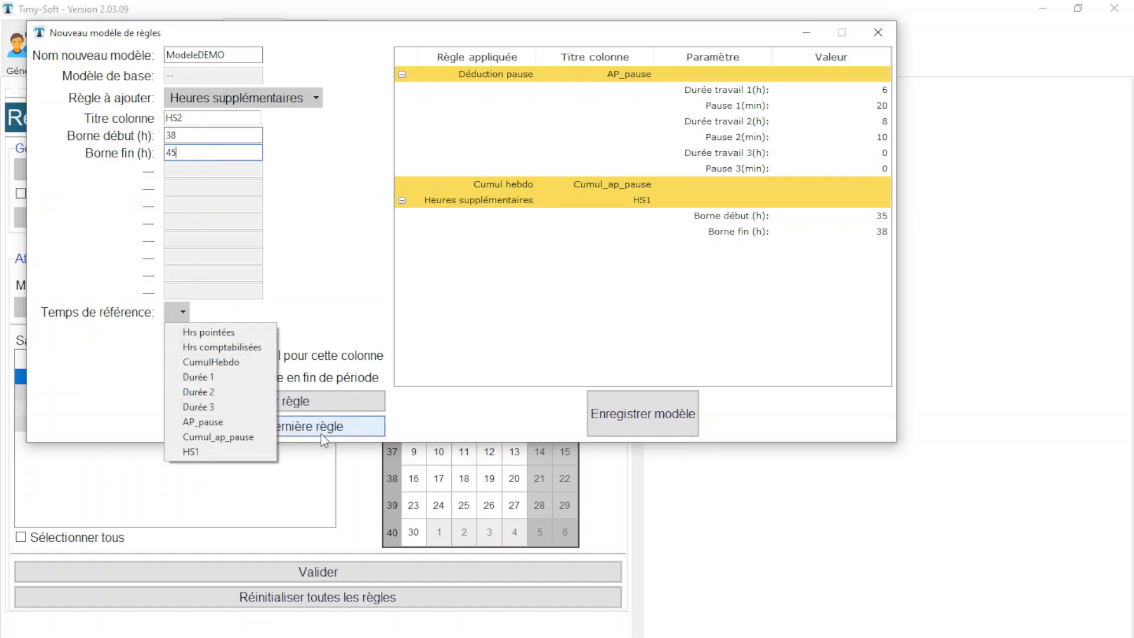
pyautogui.click(251, 437)
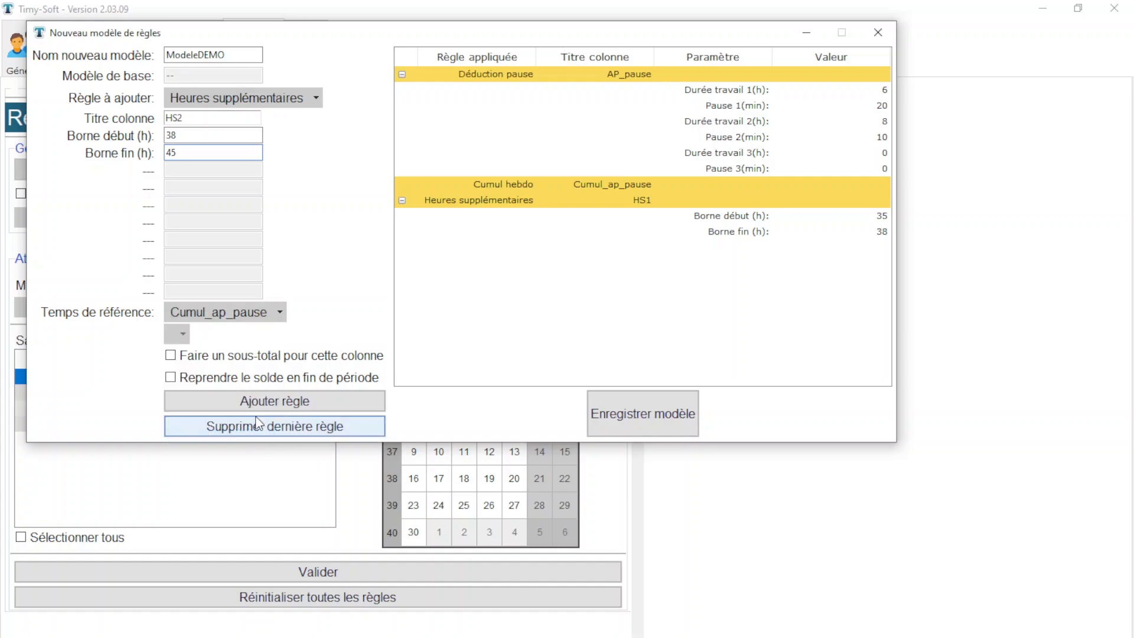
pyautogui.click(273, 402)
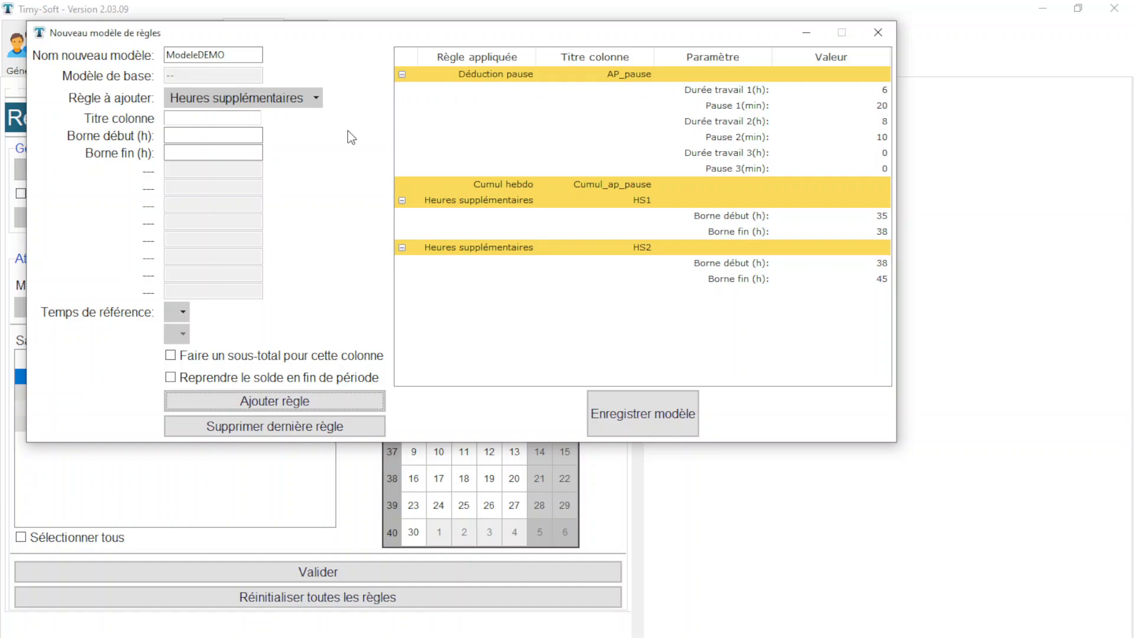
pyautogui.click(184, 312)
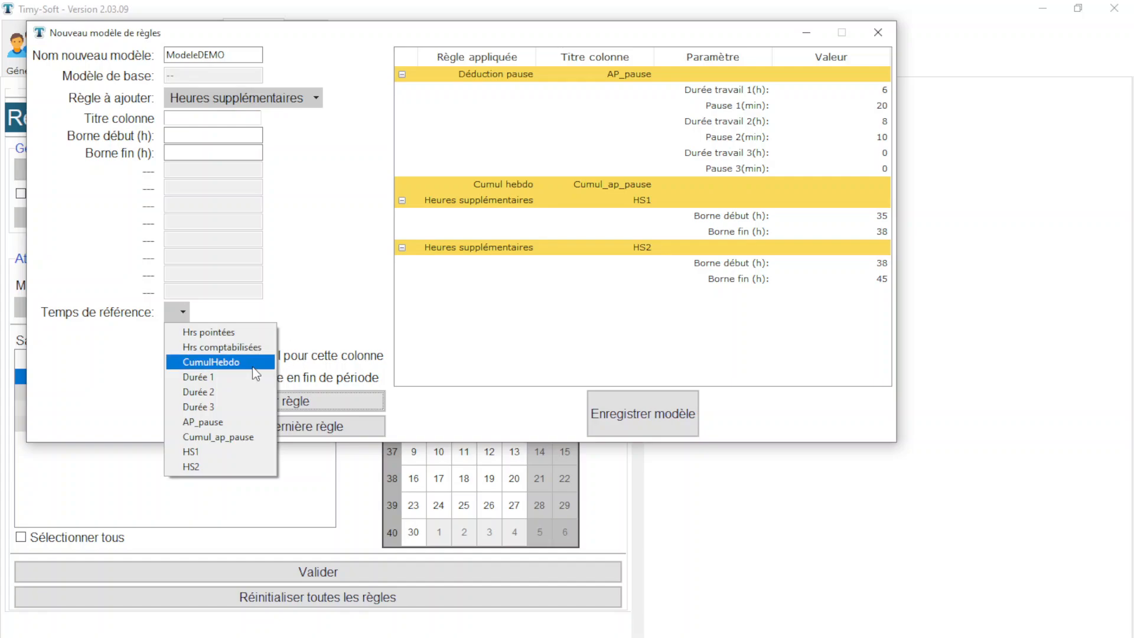
pyautogui.click(355, 262)
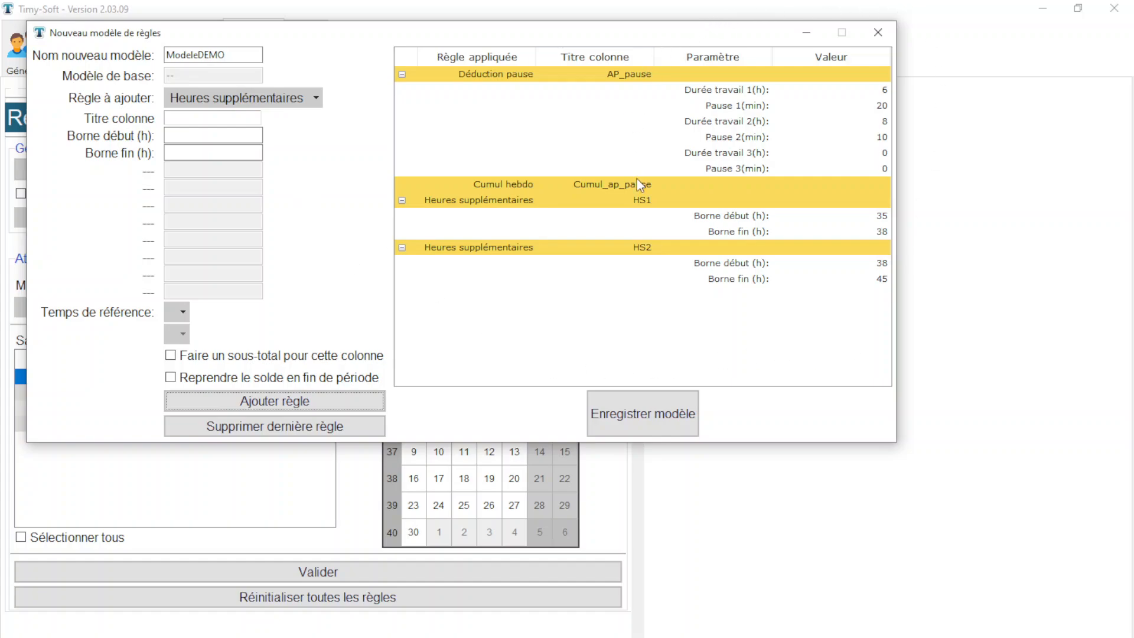
# Save the rule model and assign ModeleDEMO to the first employee starting 1 September 2024
pyautogui.click(677, 418)
pyautogui.click(658, 399)
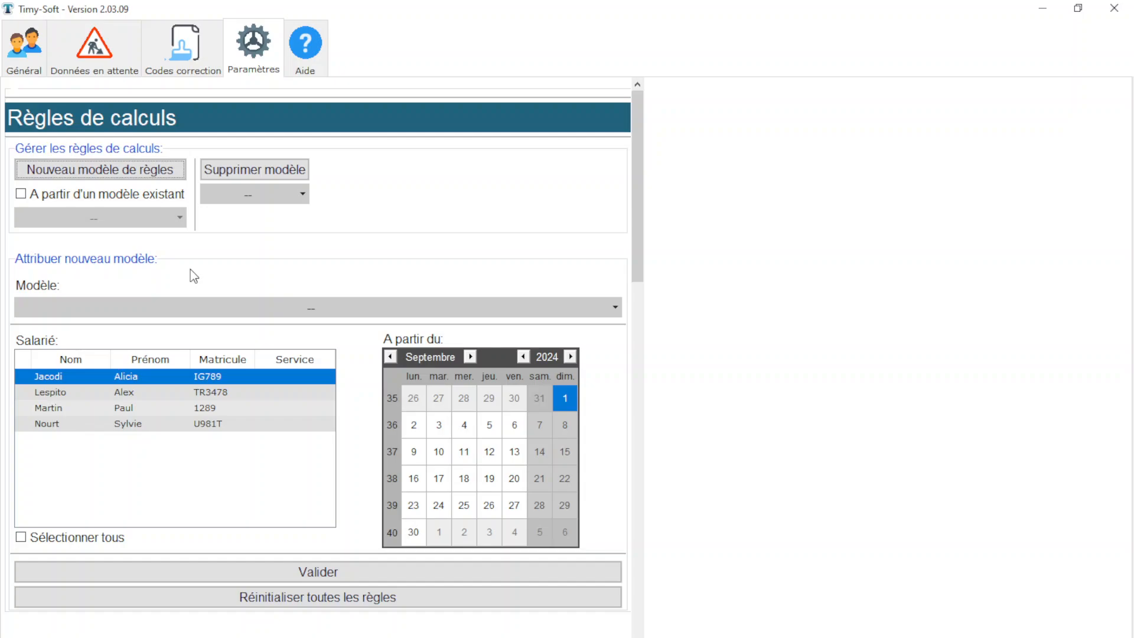
pyautogui.click(213, 304)
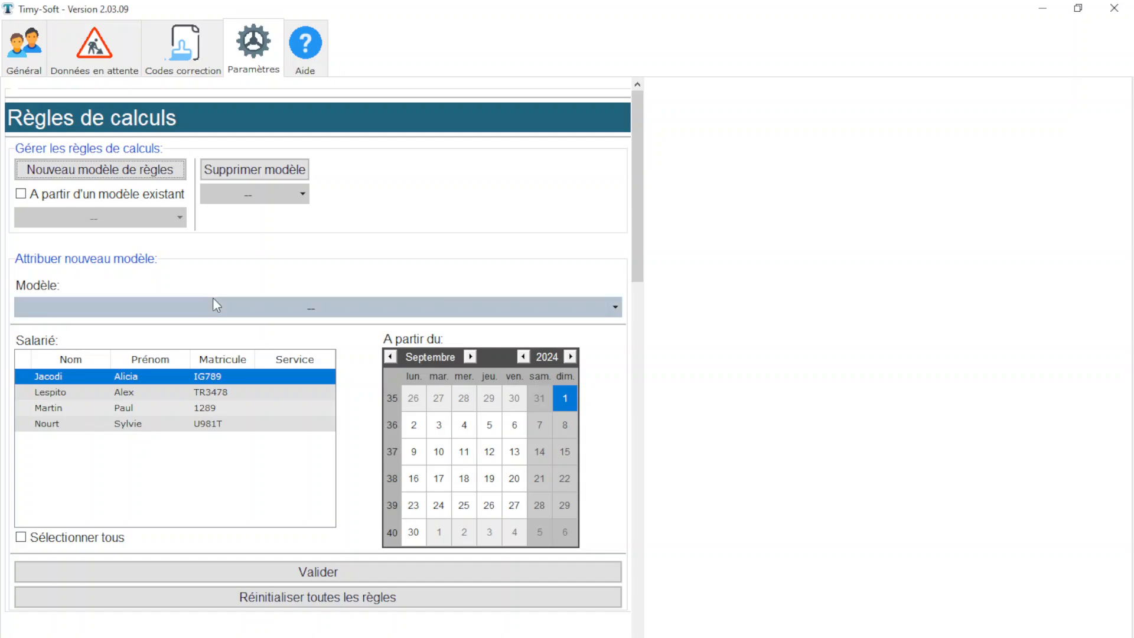
pyautogui.click(104, 331)
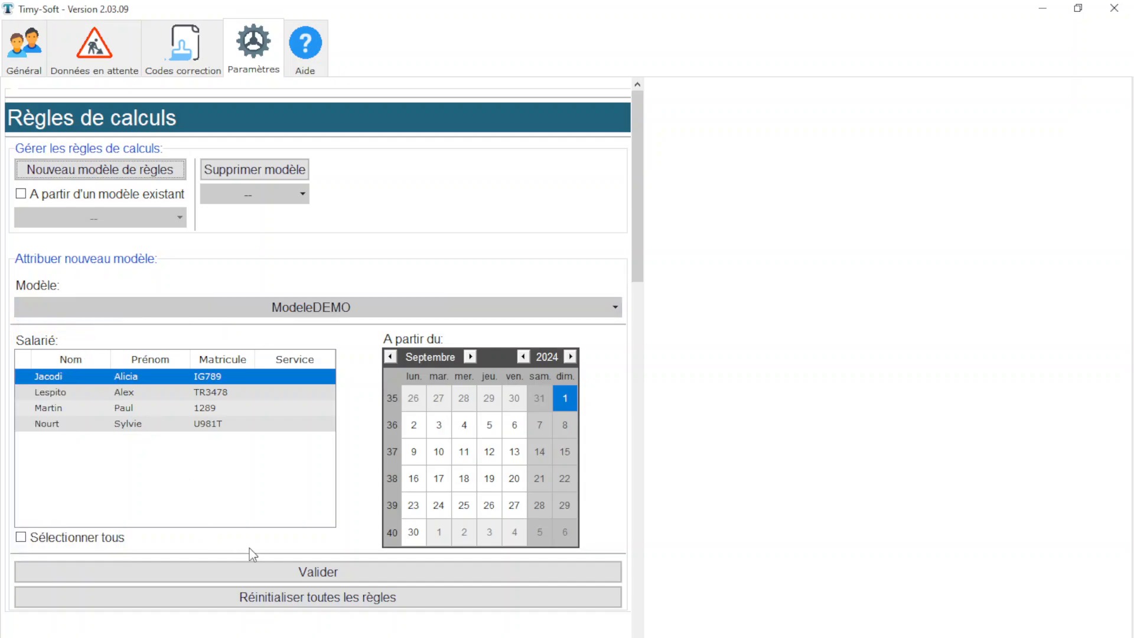
pyautogui.click(298, 571)
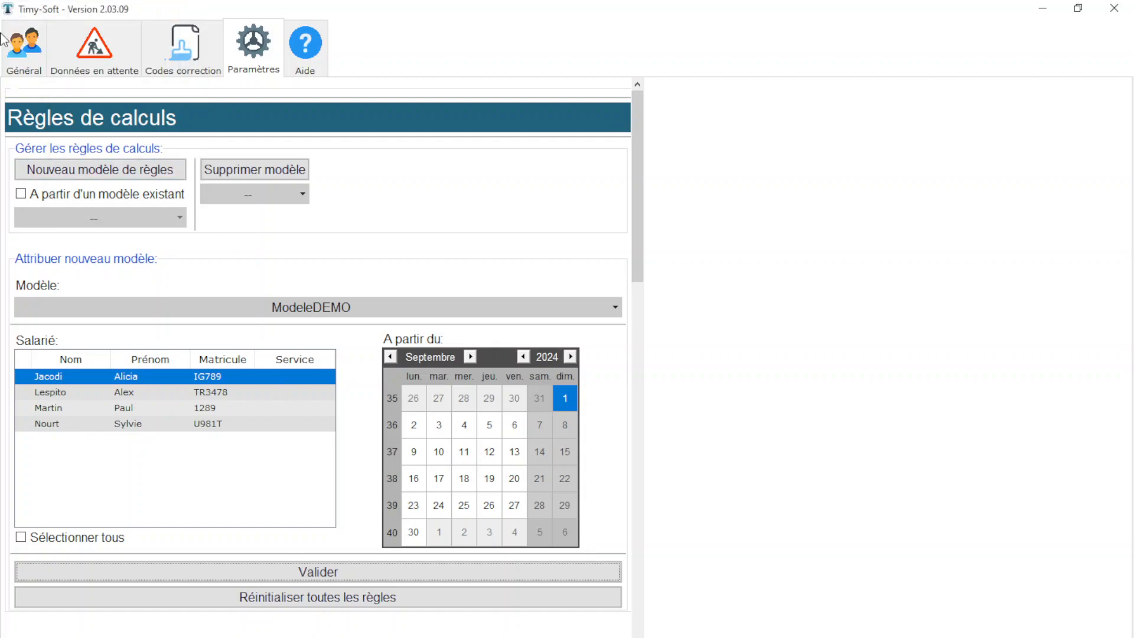
# Review the first employee's badge records for 01/09/2024 to 30/09/2024 with the new rule columns, and close them
pyautogui.click(35, 58)
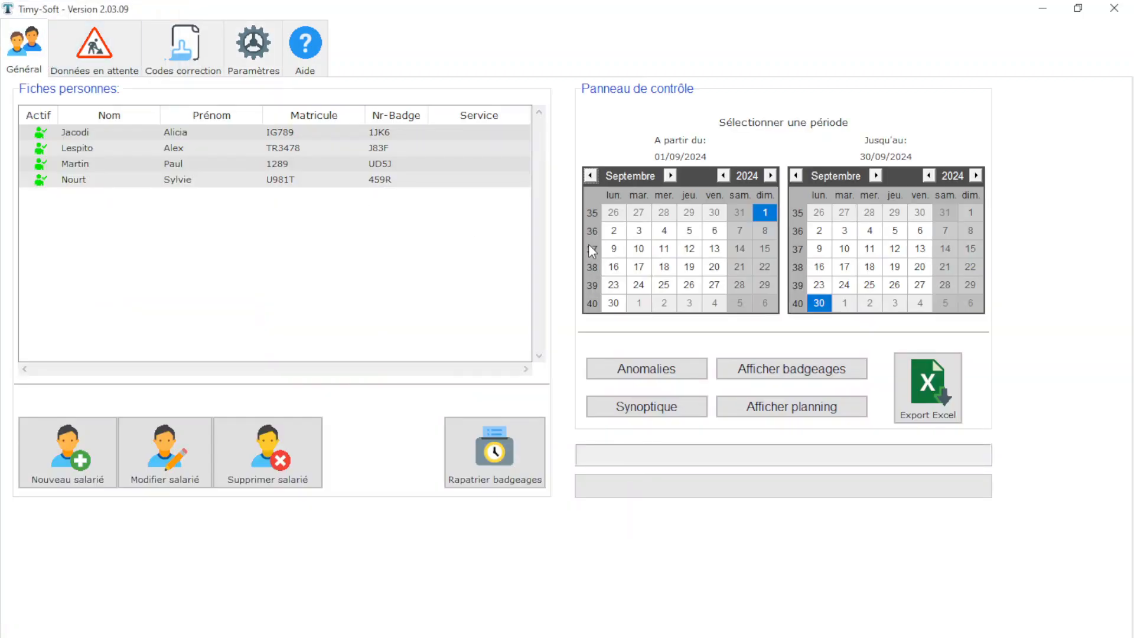
pyautogui.click(376, 137)
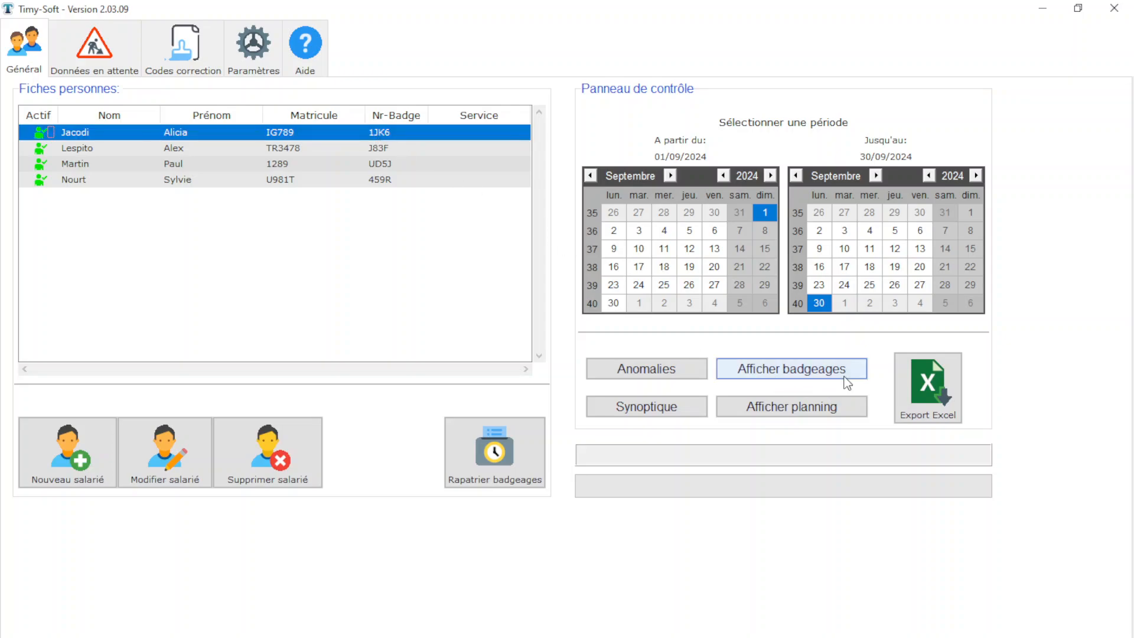
pyautogui.click(850, 372)
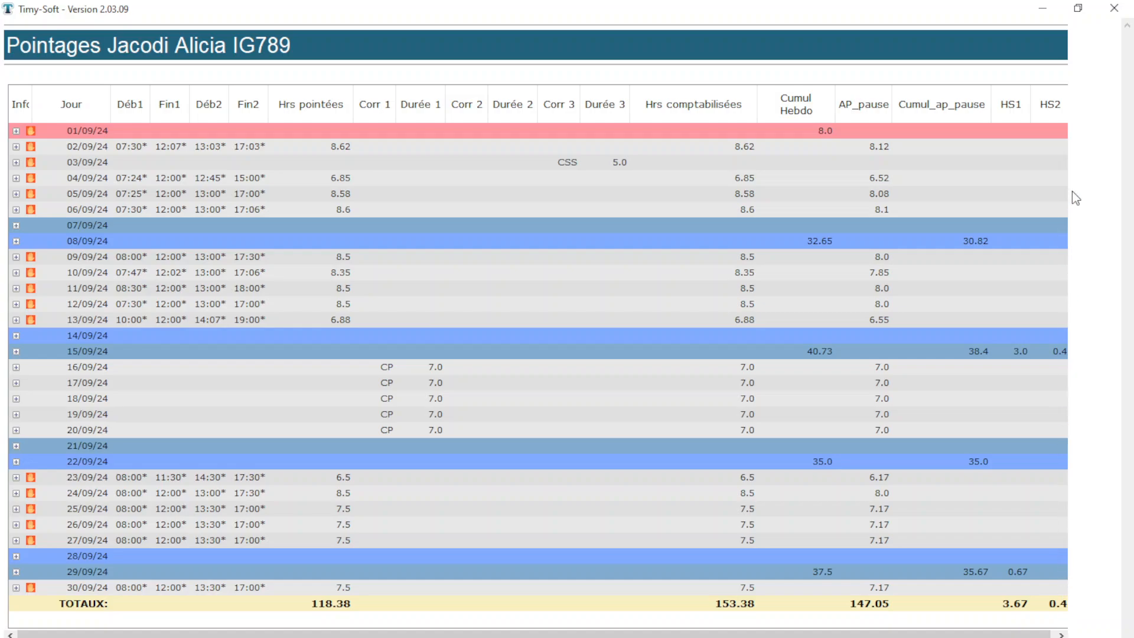
pyautogui.click(1113, 9)
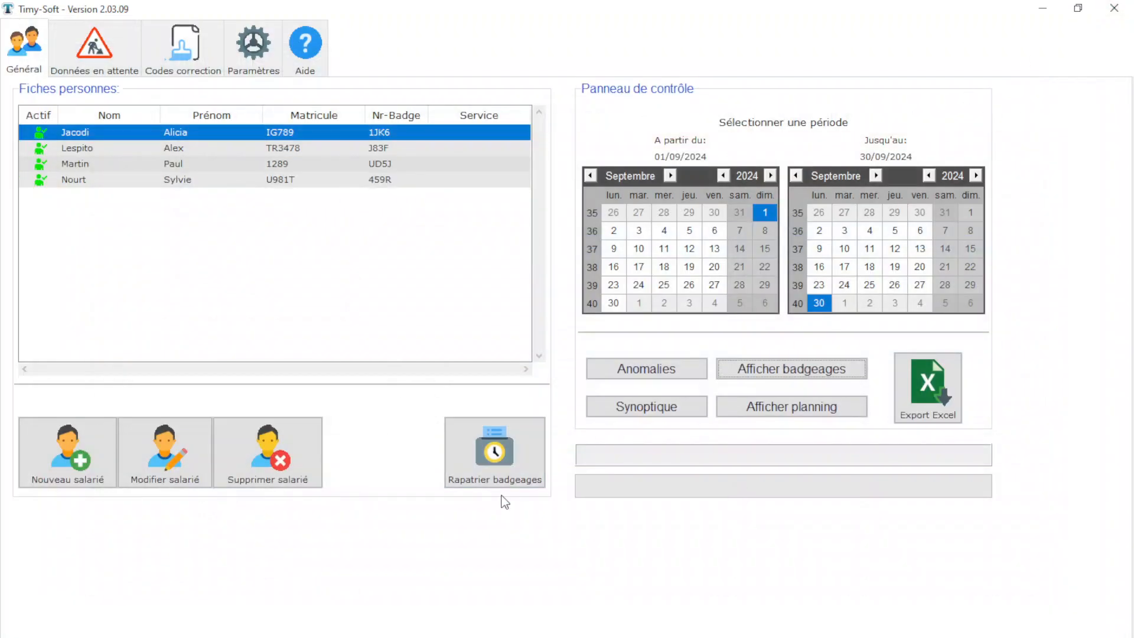